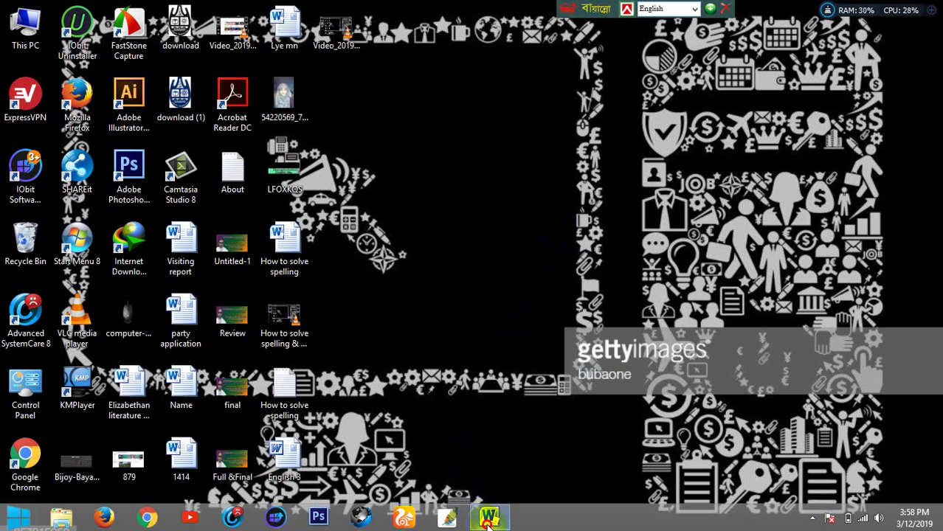
- Restore the minimised 'English 3' Word document from the taskbar
left_click(488, 523)
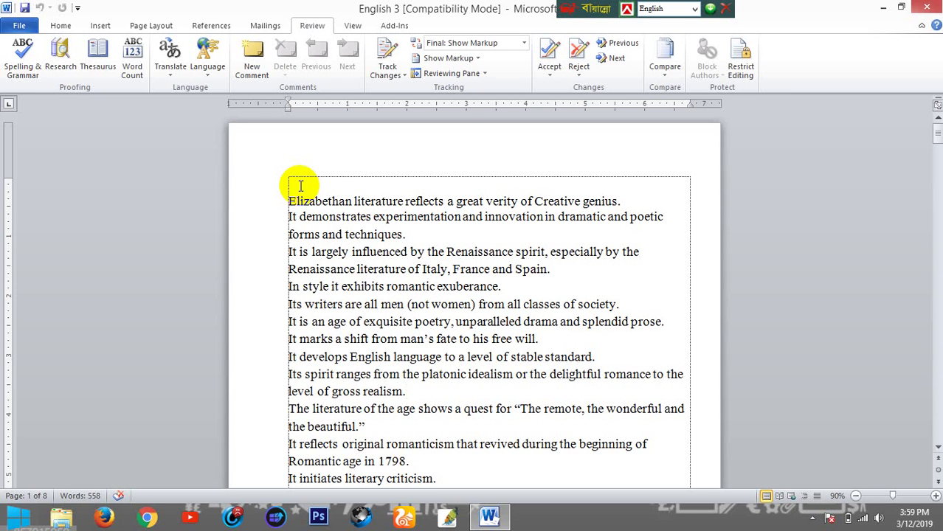
- Request machine translation of the whole document from English (U.S.) to Bengali (Bangladesh)
left_click(168, 80)
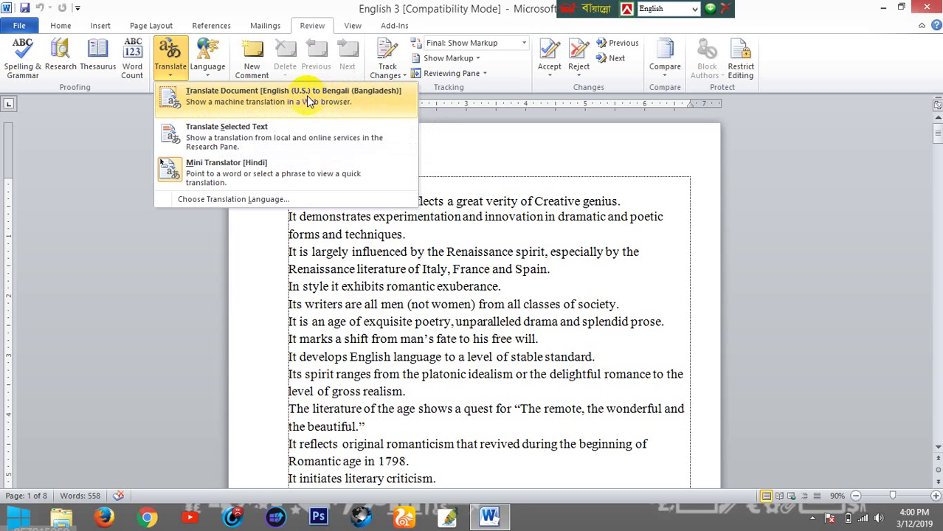
left_click(311, 102)
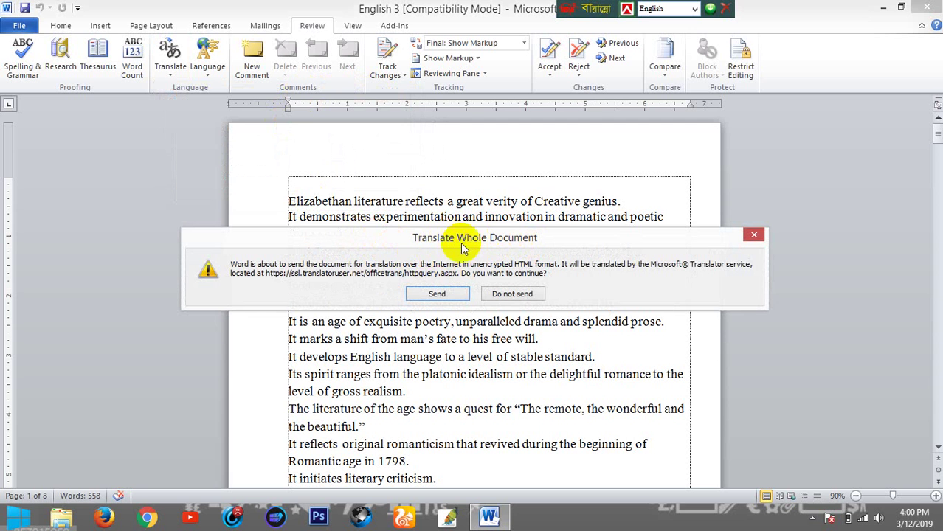
- Send the document to Microsoft Translator, review the Bangla output, then close the browser window
left_click(439, 294)
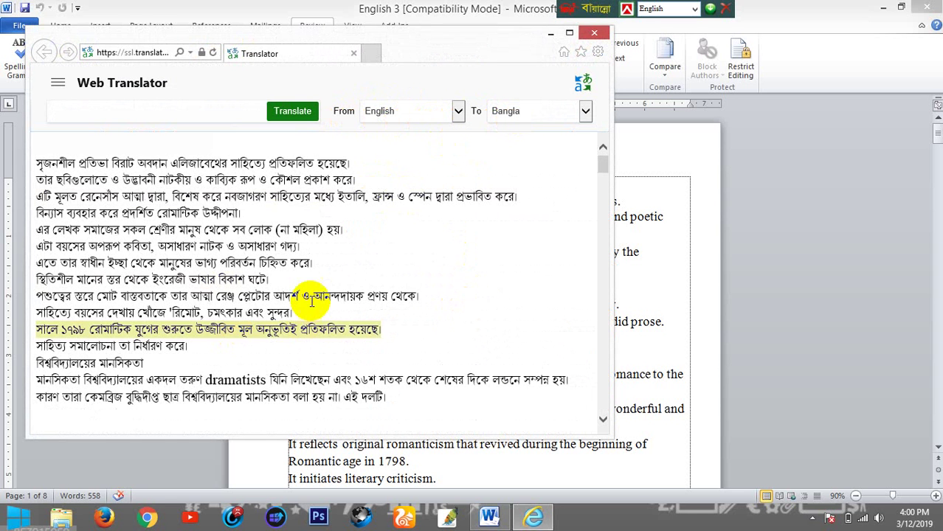
scroll(295, 284, "down", 3)
scroll(289, 276, "down", 3)
scroll(288, 275, "down", 3)
scroll(291, 277, "down", 3)
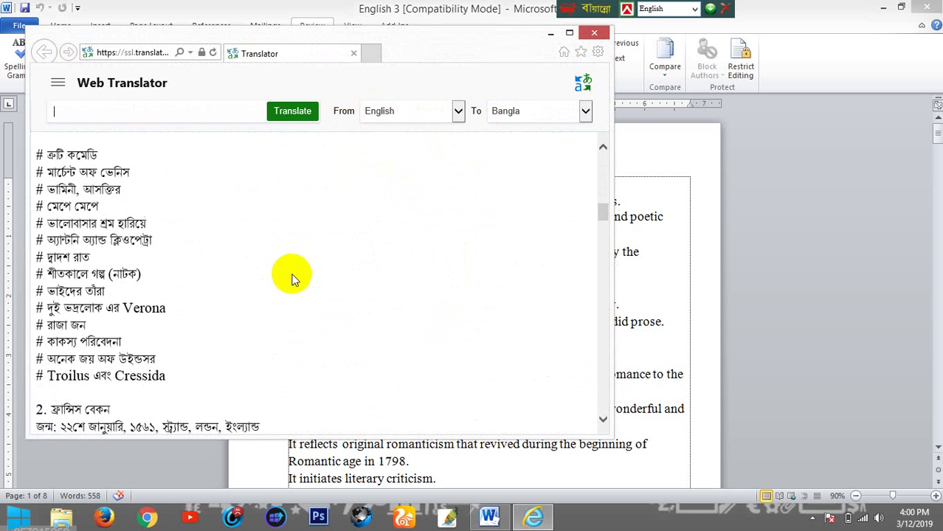
scroll(292, 277, "down", 3)
scroll(294, 275, "down", 3)
scroll(294, 275, "down", 3)
scroll(293, 274, "down", 1)
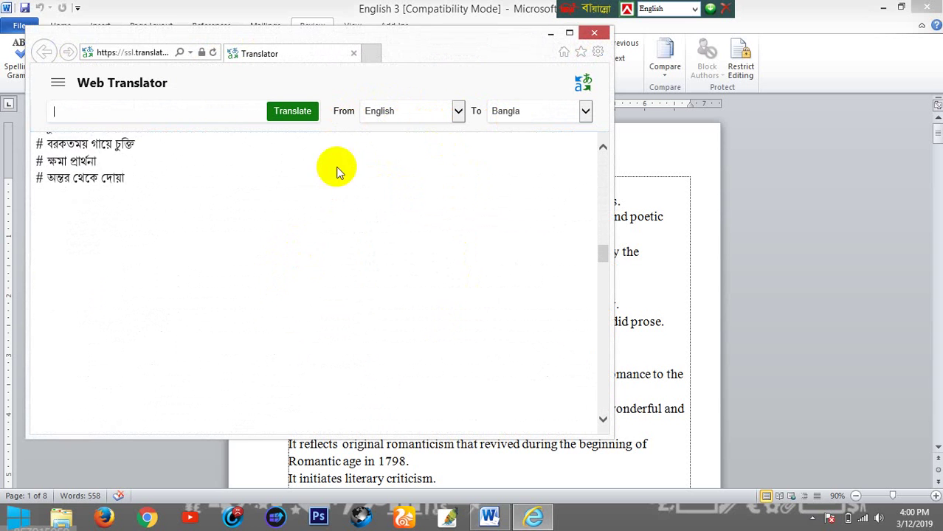
scroll(337, 275, "up", 3)
scroll(338, 275, "up", 3)
scroll(340, 275, "up", 3)
scroll(339, 274, "up", 2)
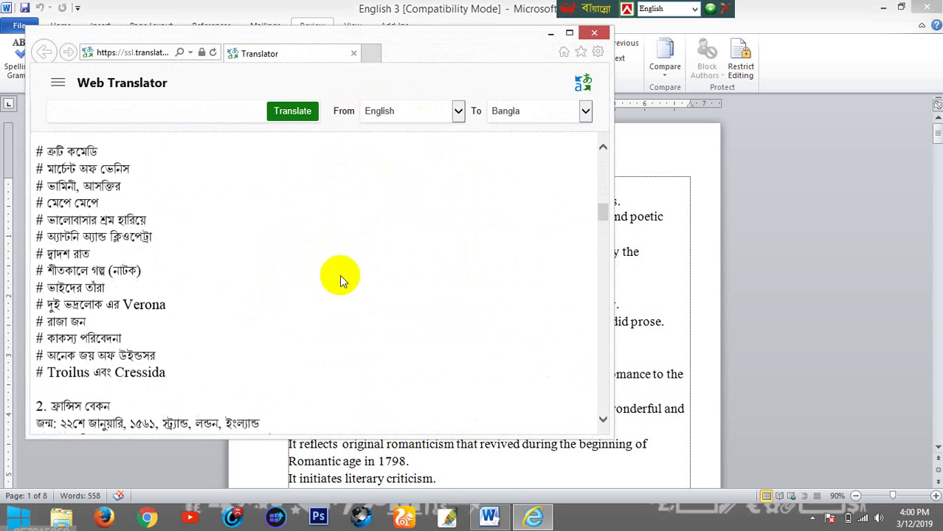
scroll(339, 275, "up", 1)
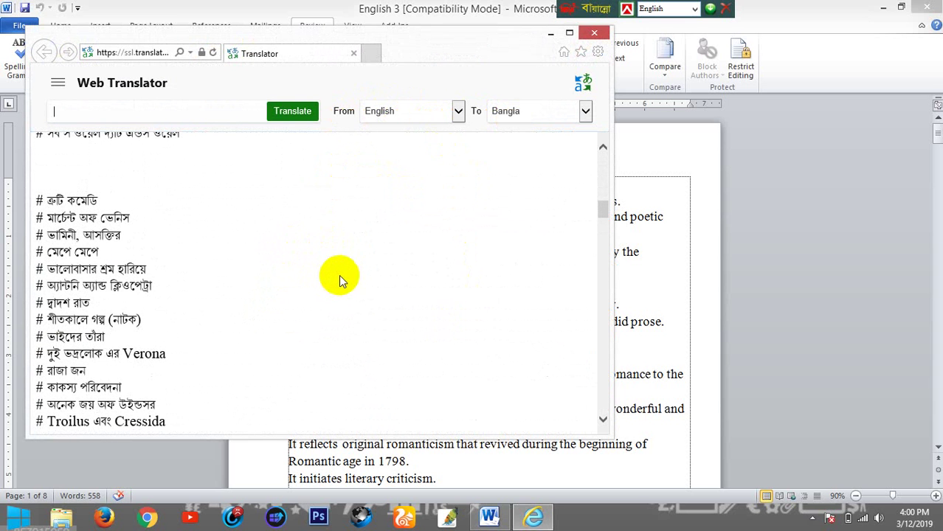
left_click(595, 32)
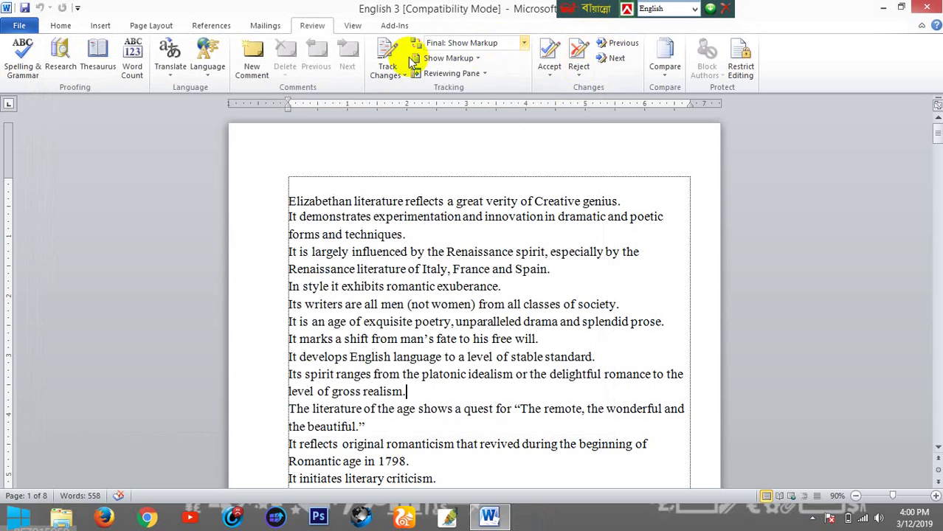
- Select the opening sentence and the next line up to 'dramatic and poetic'
left_click(171, 81)
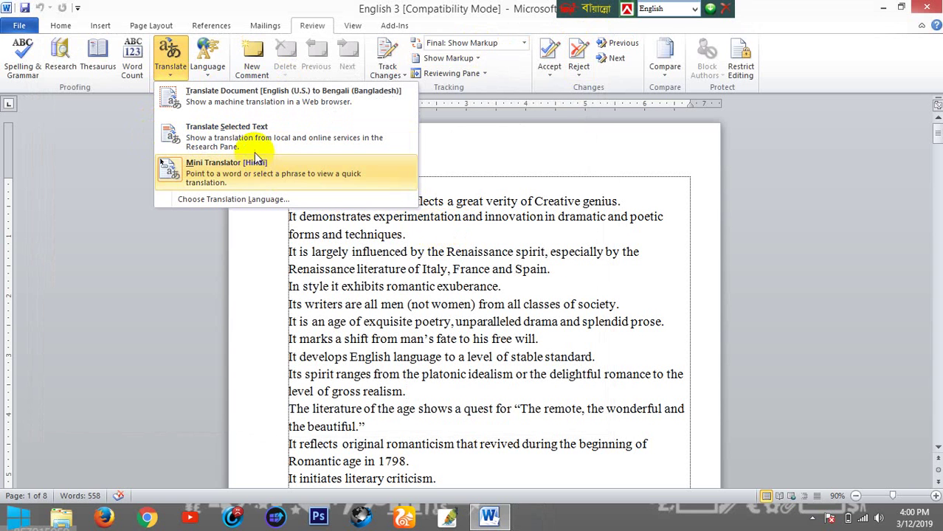
left_click(415, 242)
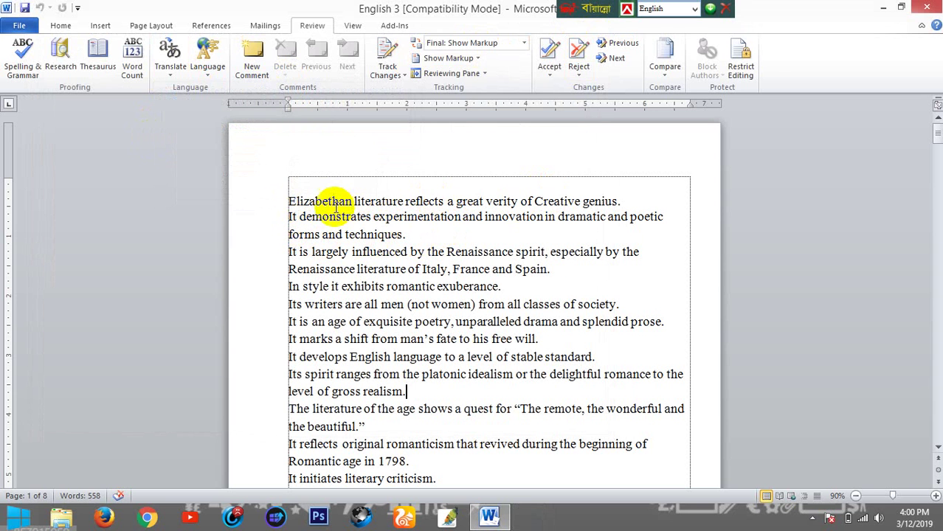
left_click_drag(289, 200, 664, 218)
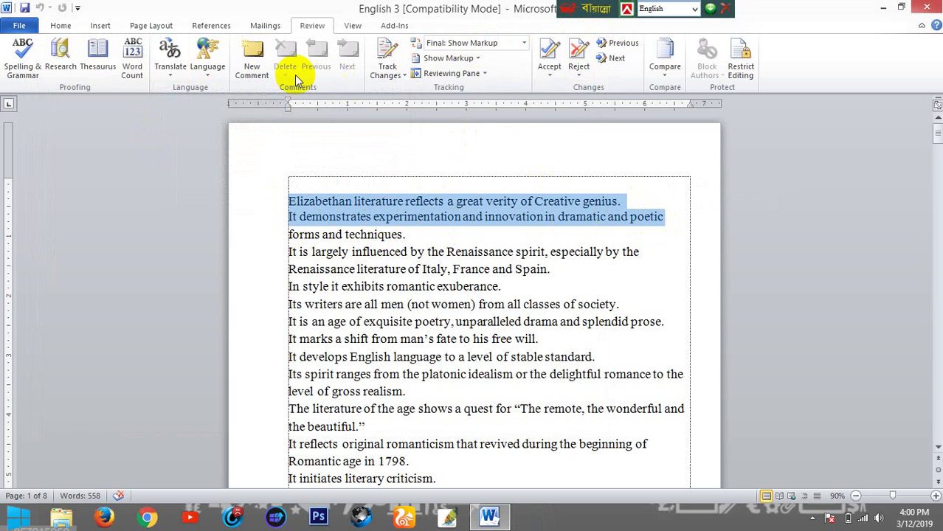
- Translate the selected text in the Research pane with Bengali (Bangladesh) as the target language
left_click(171, 74)
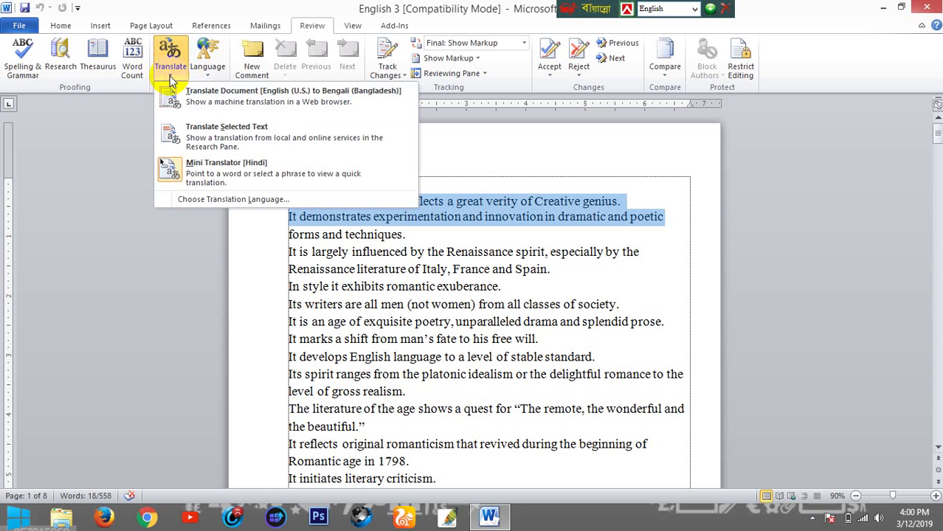
left_click(206, 133)
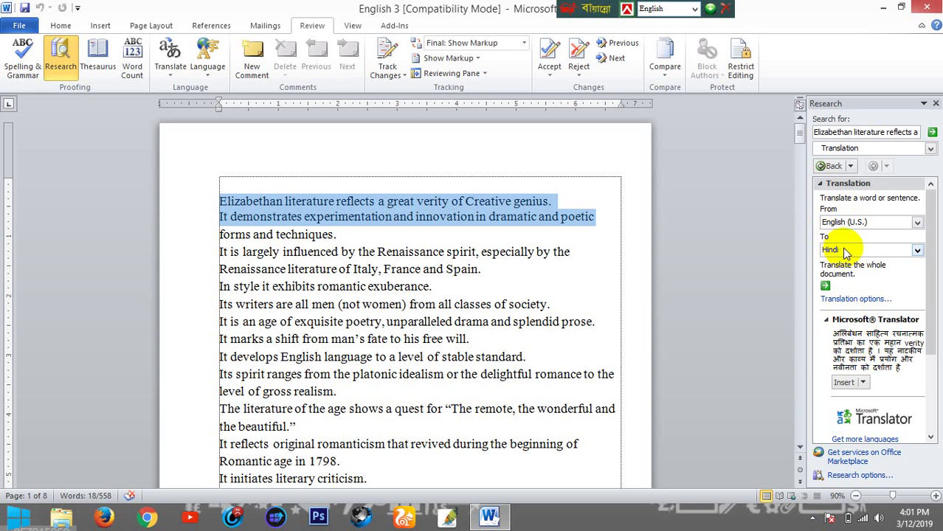
left_click(917, 253)
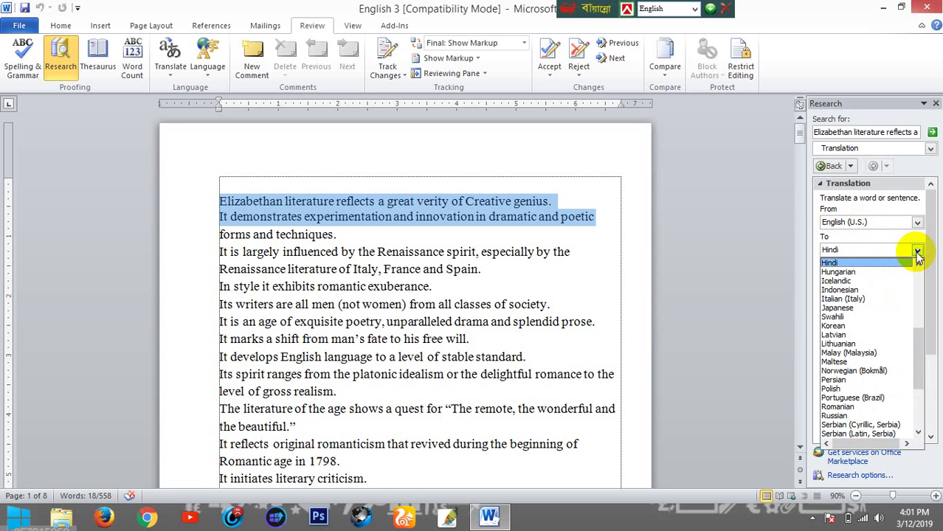
scroll(853, 310, "up", 3)
scroll(854, 310, "up", 1)
scroll(854, 310, "up", 3)
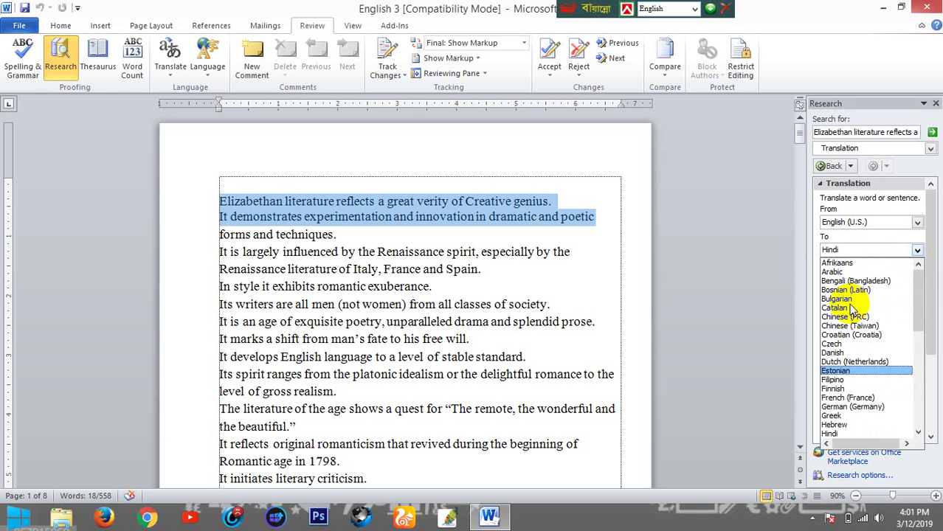
left_click(854, 283)
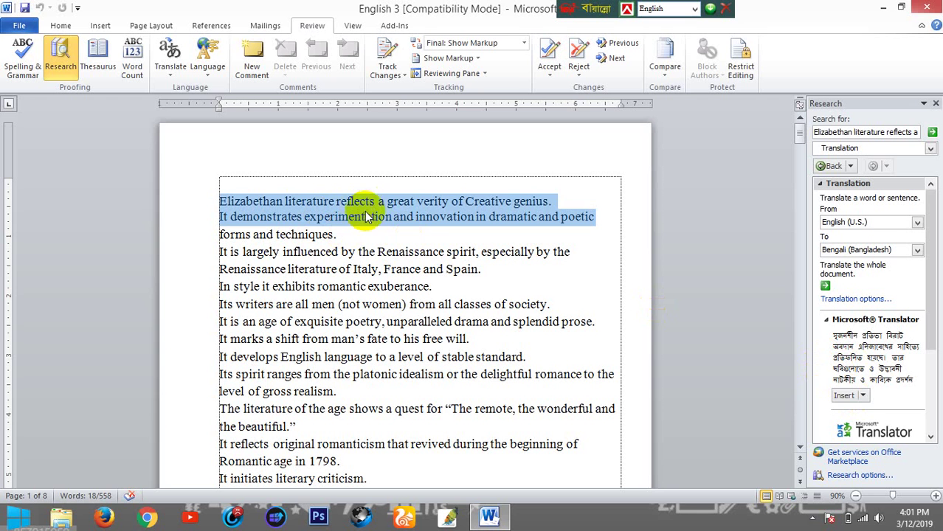
- Insert the Bengali translation in place of the selected English lines and close the Research pane
left_click(843, 396)
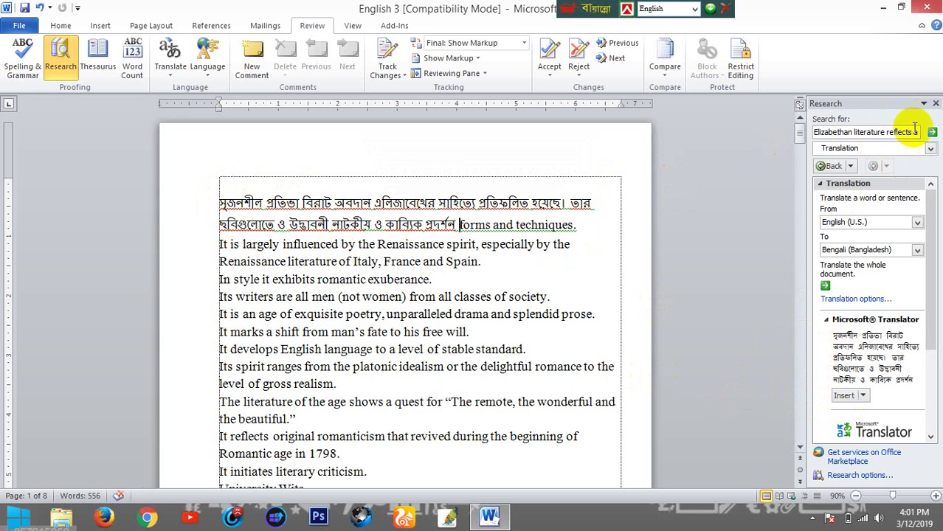
left_click(935, 104)
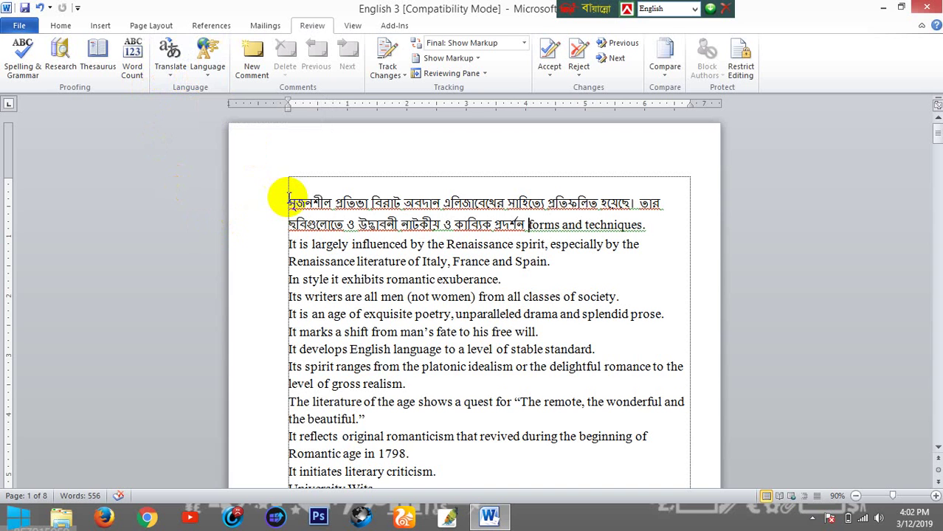
- Select all the document text and delete it
mouse_move(290, 198)
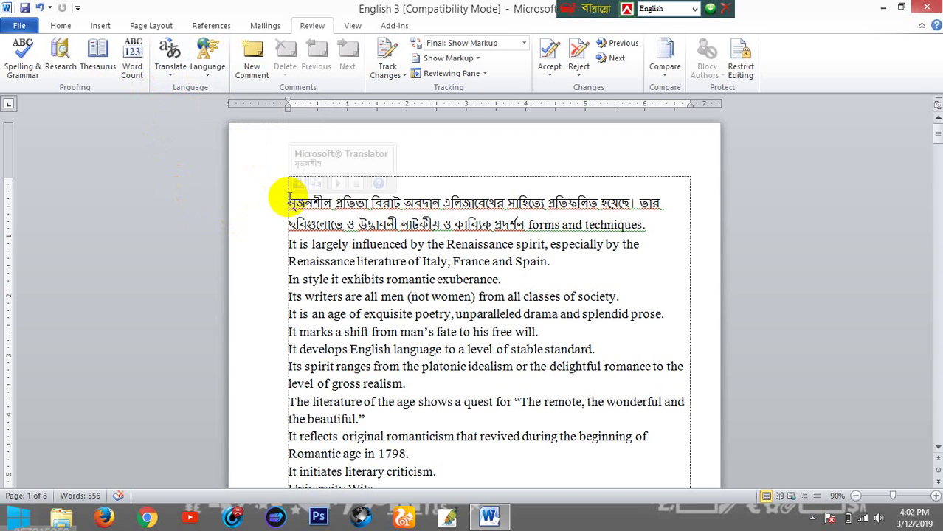
key("ctrl+a")
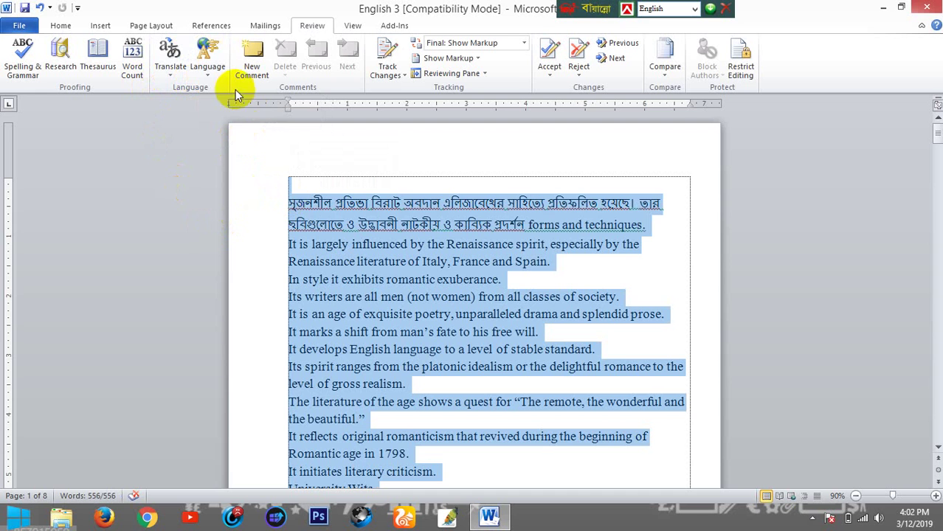
key("Delete")
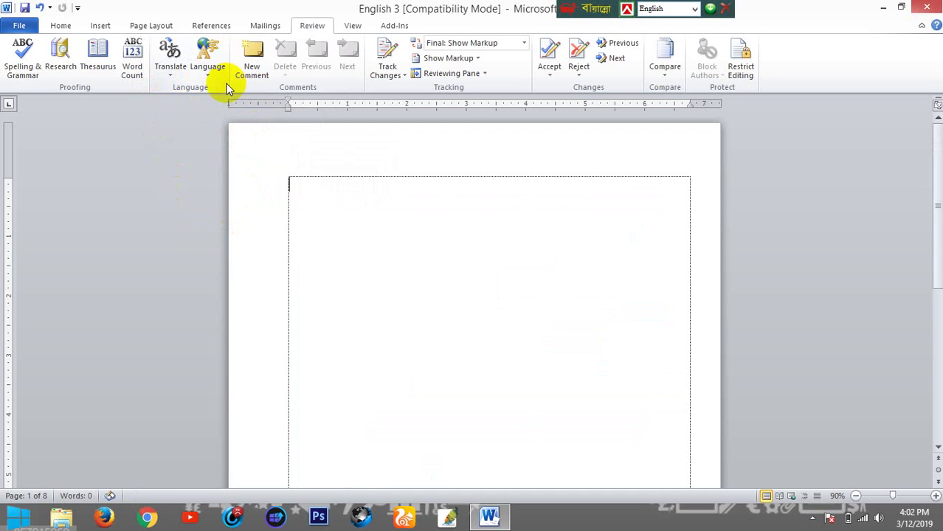
- Grow the font size to 28 on the Home tab, then go back to Review
left_click(62, 26)
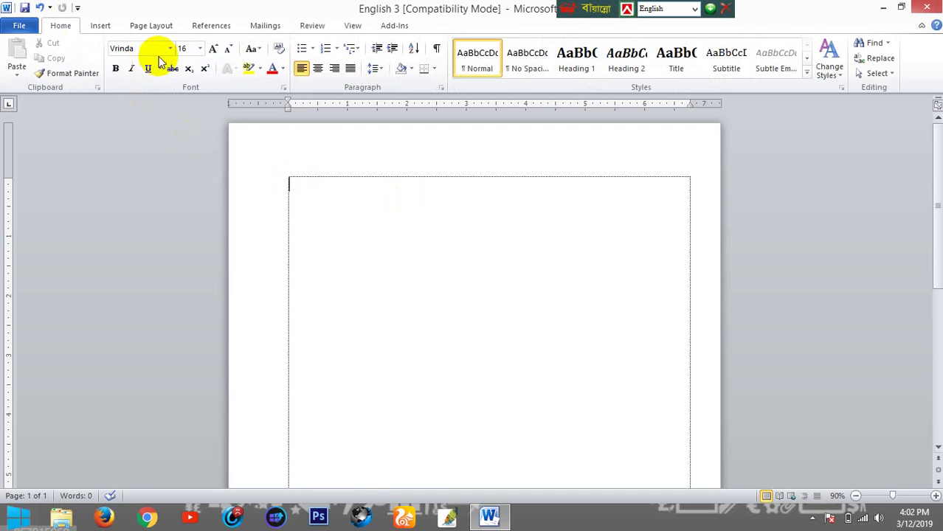
left_click(213, 49)
left_click(214, 49)
left_click(214, 49)
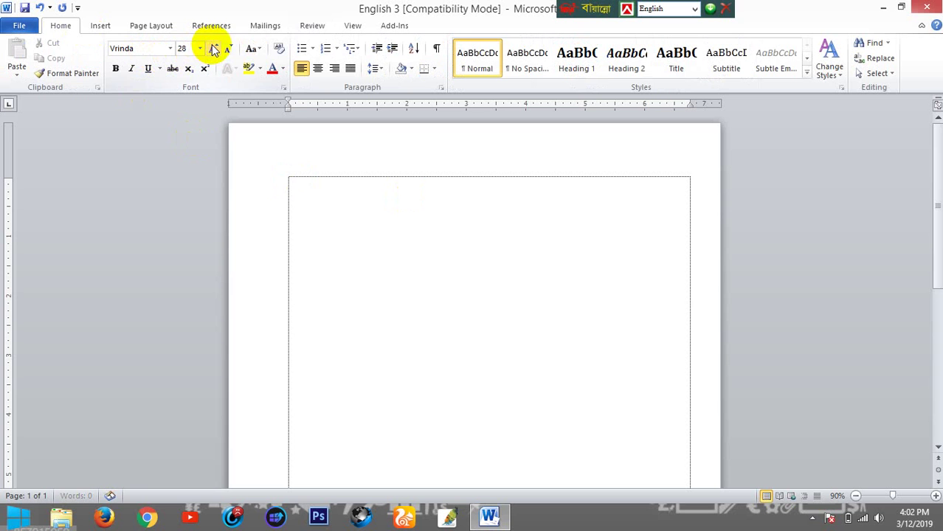
left_click(309, 26)
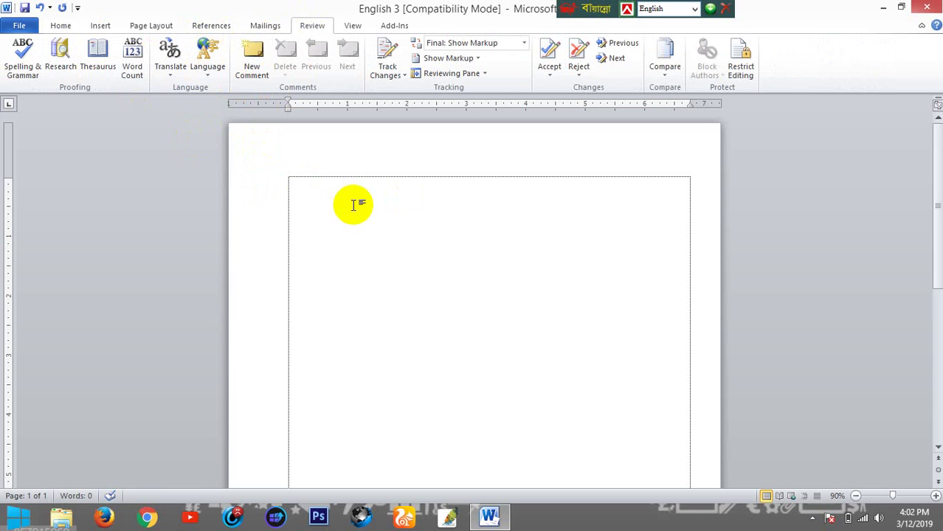
- Type the misspelled test word 'Bangledesh' on the blank page
type("B")
type("ang")
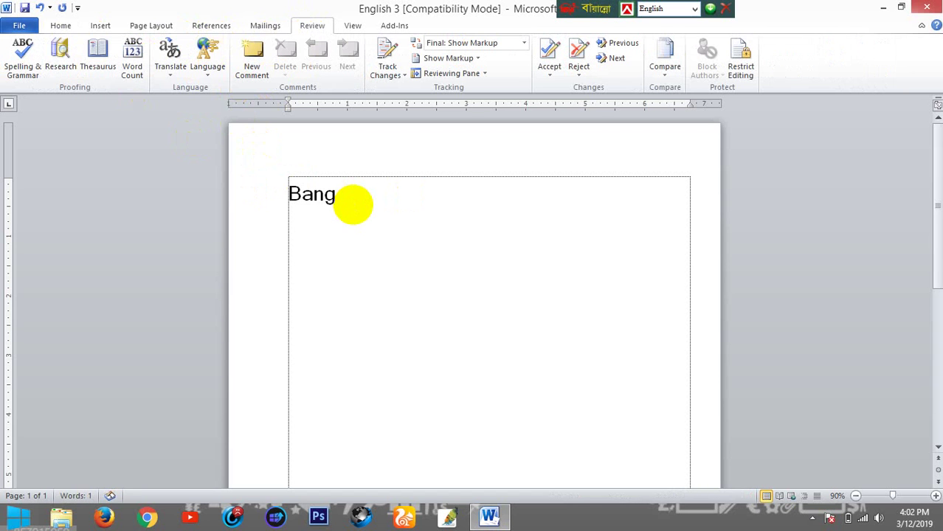
type("ledesh")
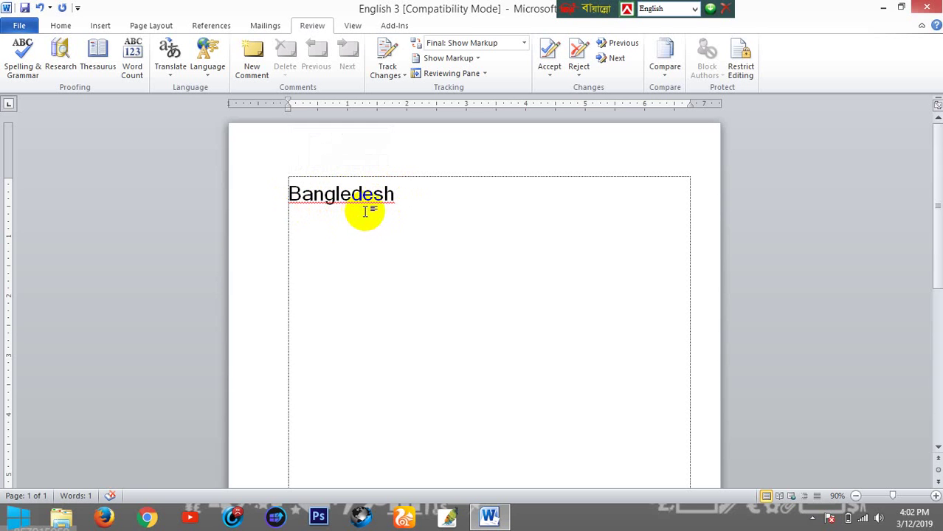
mouse_move(366, 204)
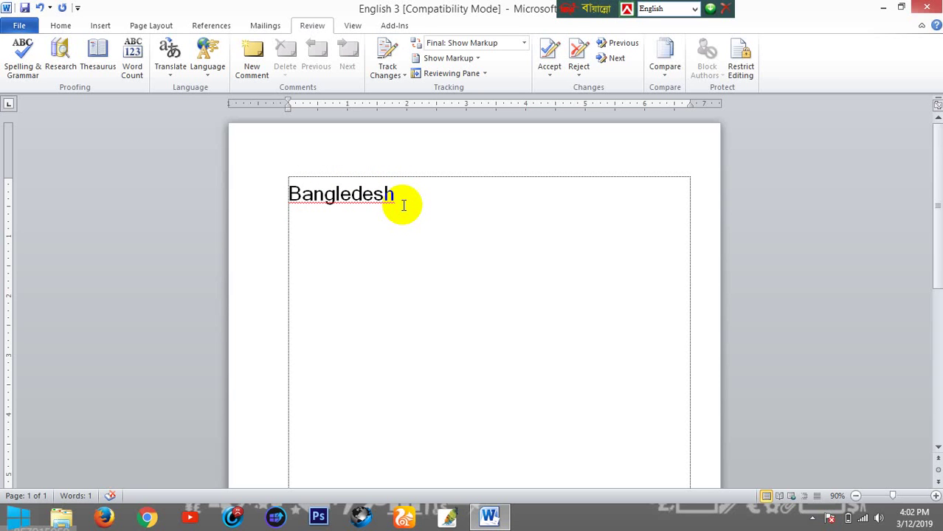
- Tick 'Do not check spelling or grammar' in the Set Proofing Language dialog and apply it
left_click(208, 74)
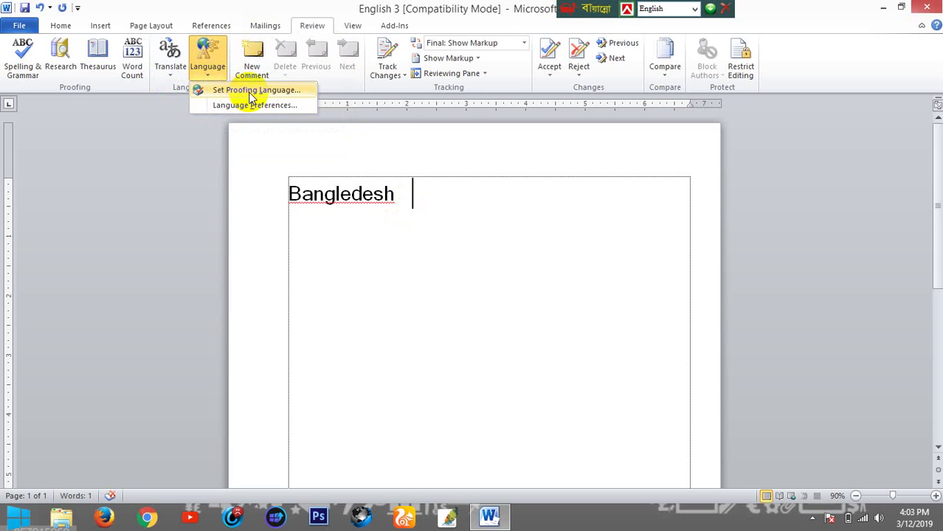
left_click(242, 91)
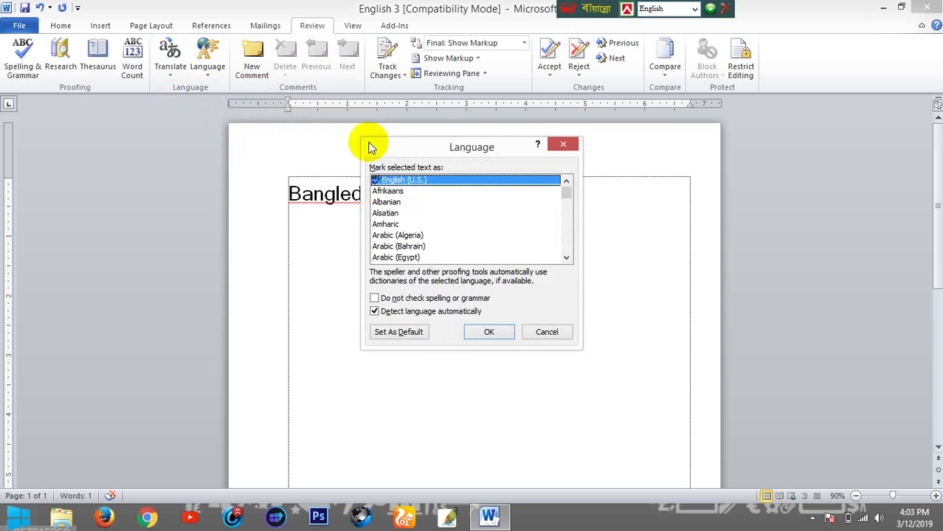
left_click_drag(438, 151, 683, 128)
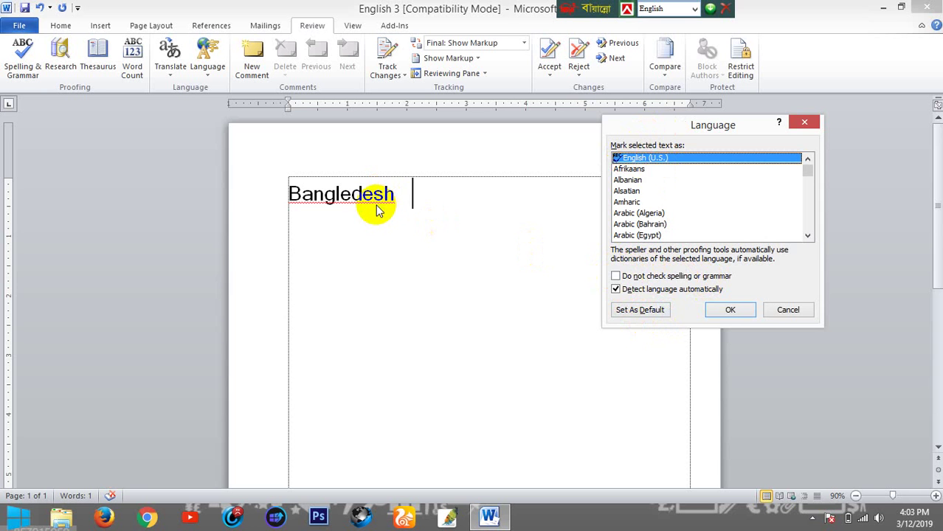
left_click(616, 277)
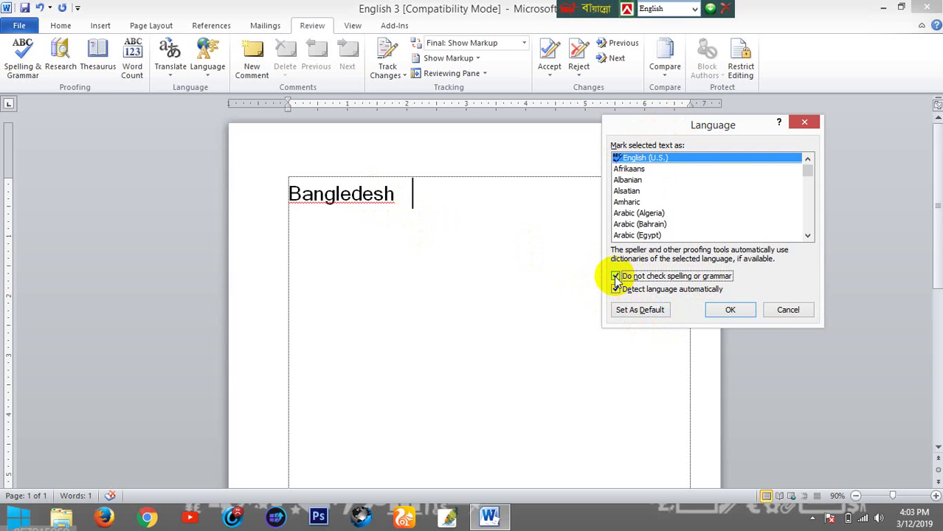
left_click(719, 310)
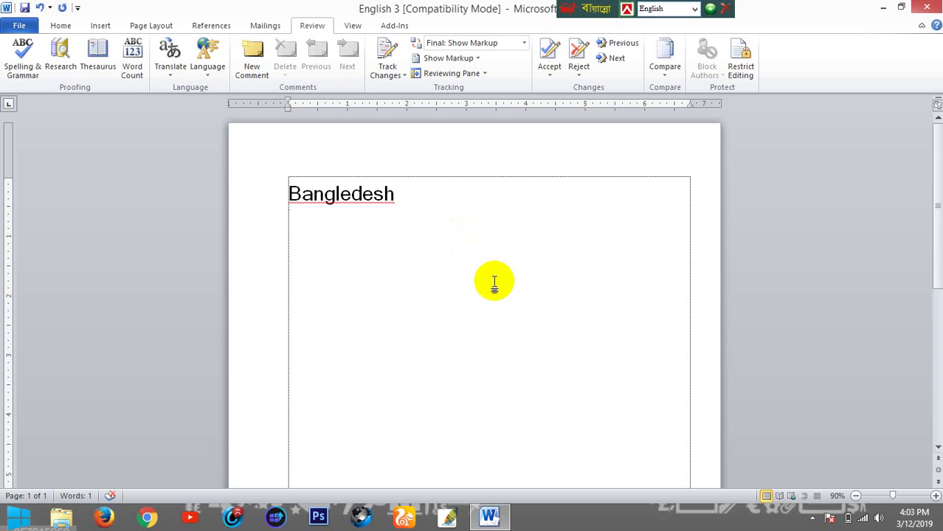
- Type the test word 'Countre' on a new line, which shows no spelling underline
type("c")
type("o")
type("ntre")
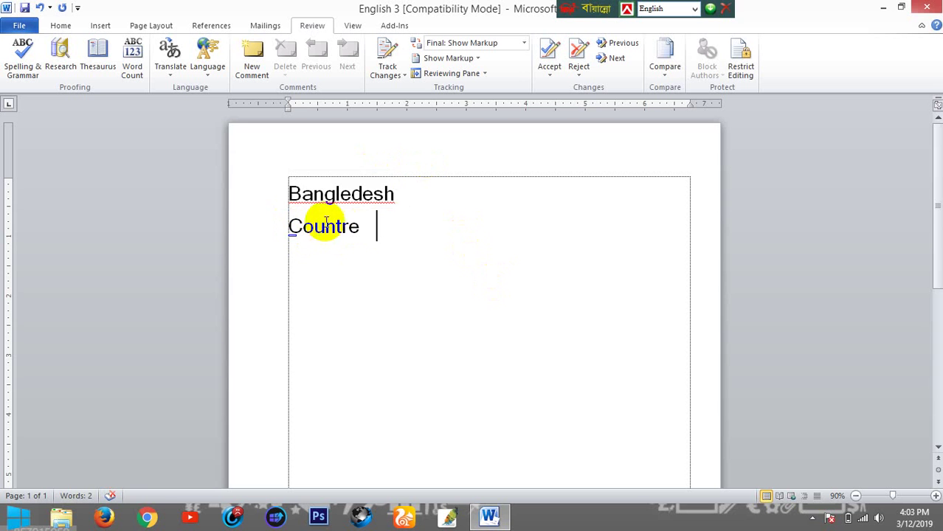
mouse_move(338, 226)
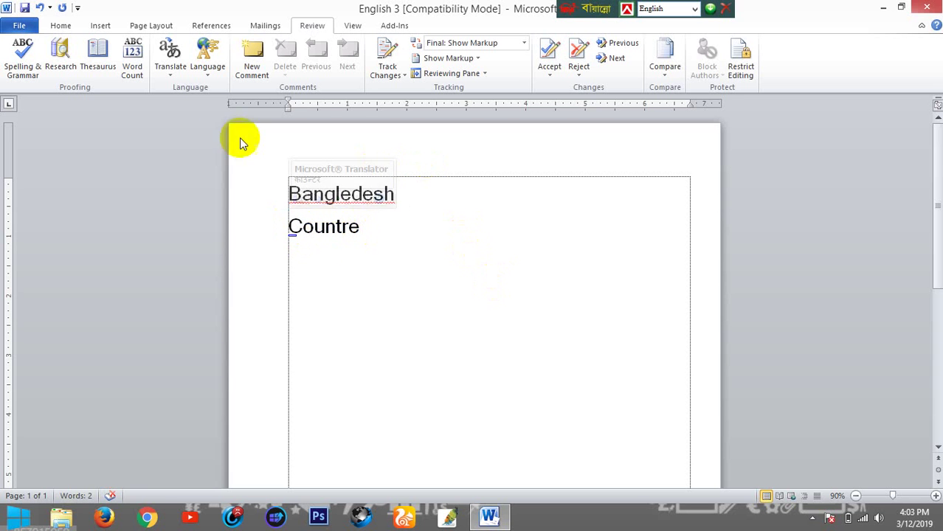
- Open Set Proofing Language, tick 'Do not check spelling or grammar', and select part of Countre
left_click(206, 81)
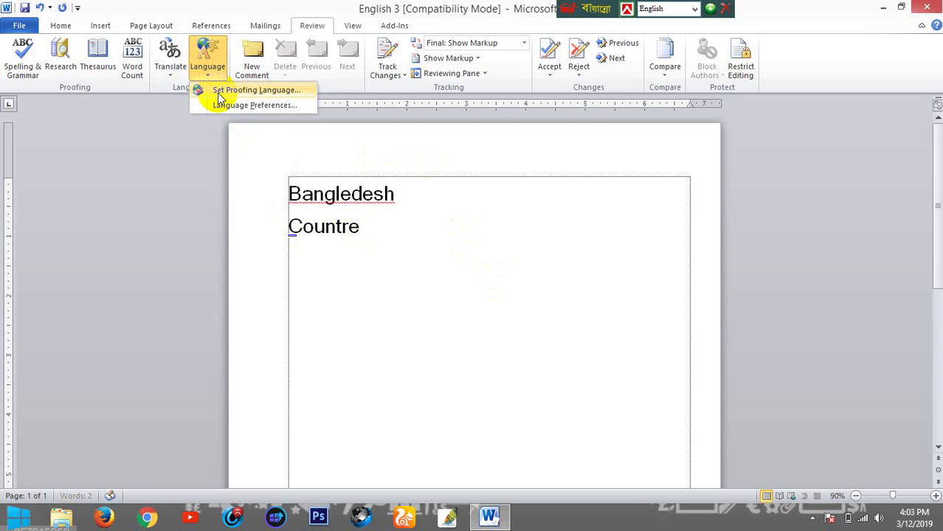
left_click(218, 92)
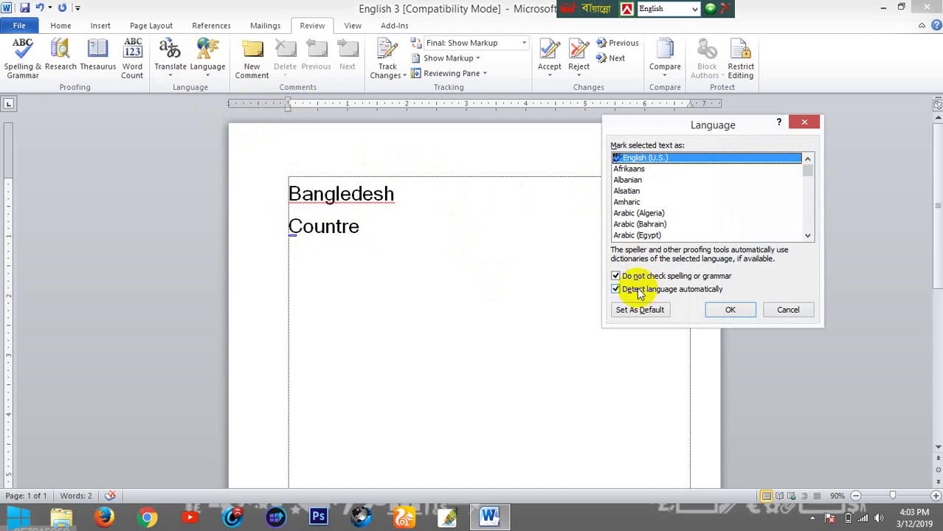
left_click(617, 277)
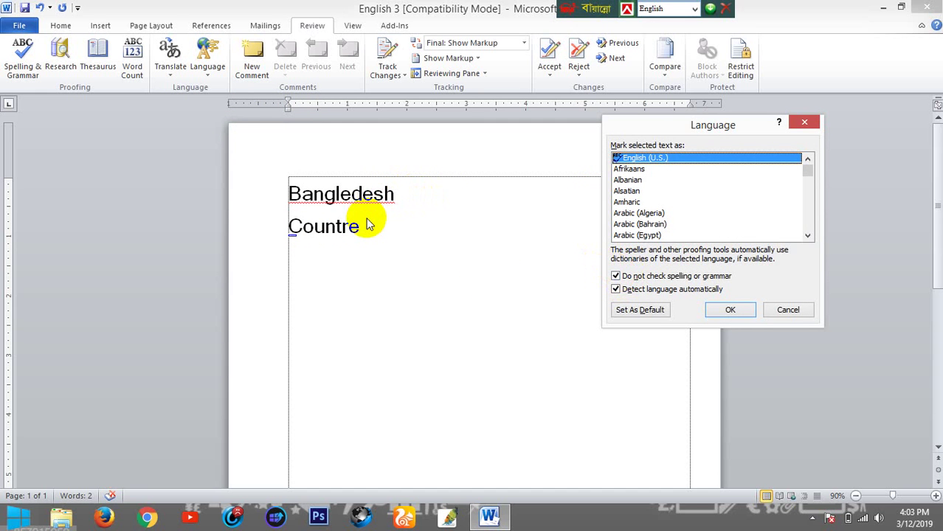
left_click_drag(361, 230, 326, 227)
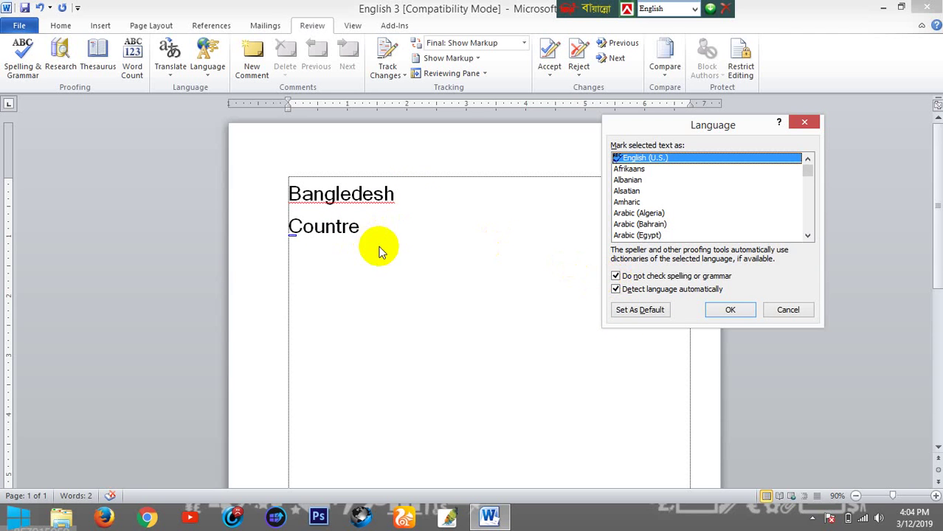
- Untick 'Do not check spelling or grammar', confirm with OK, and place the cursor after Countre
left_click(616, 277)
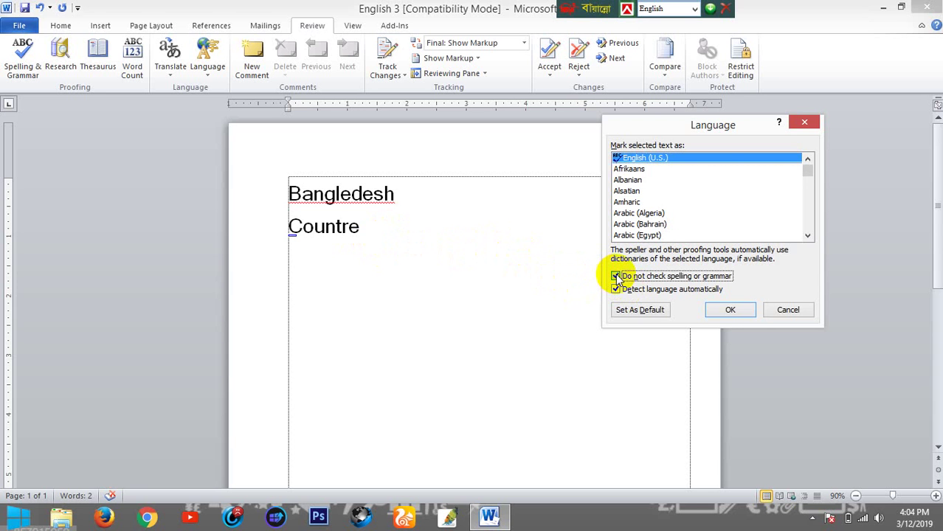
left_click(728, 312)
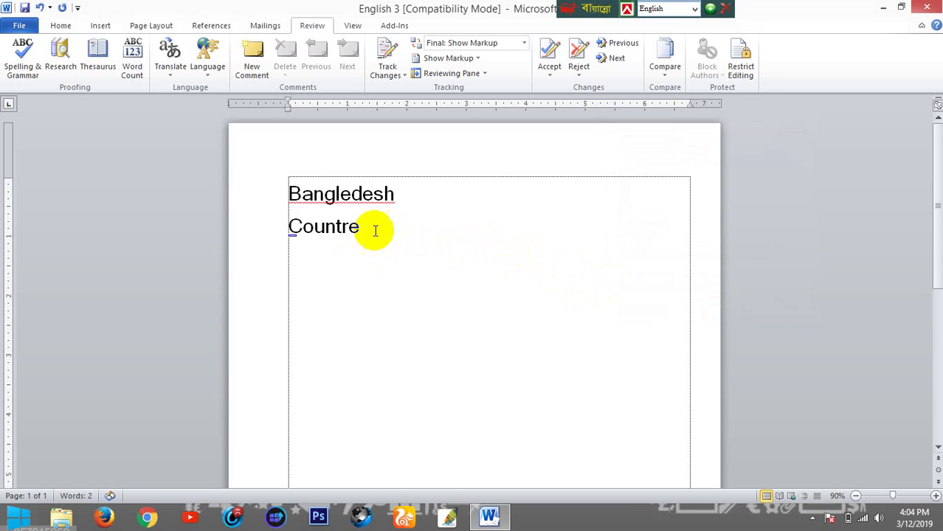
left_click(248, 220)
left_click(363, 228)
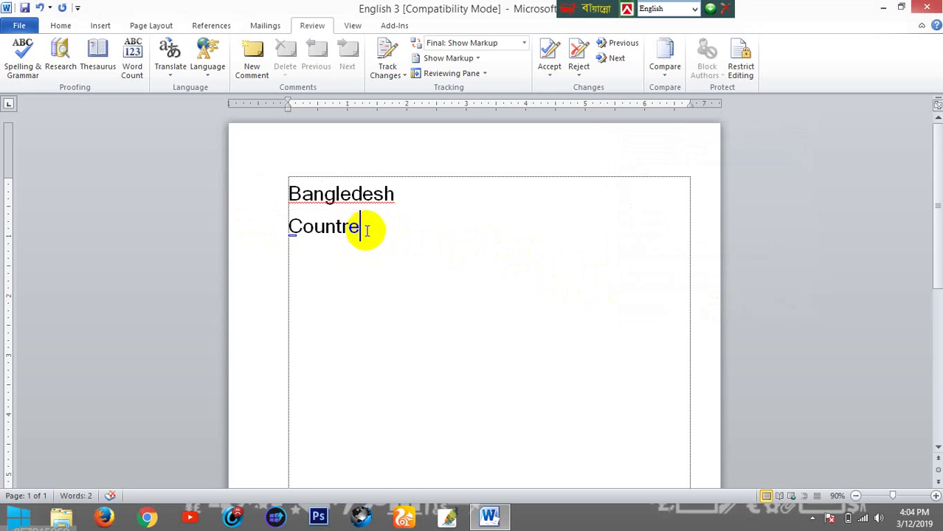